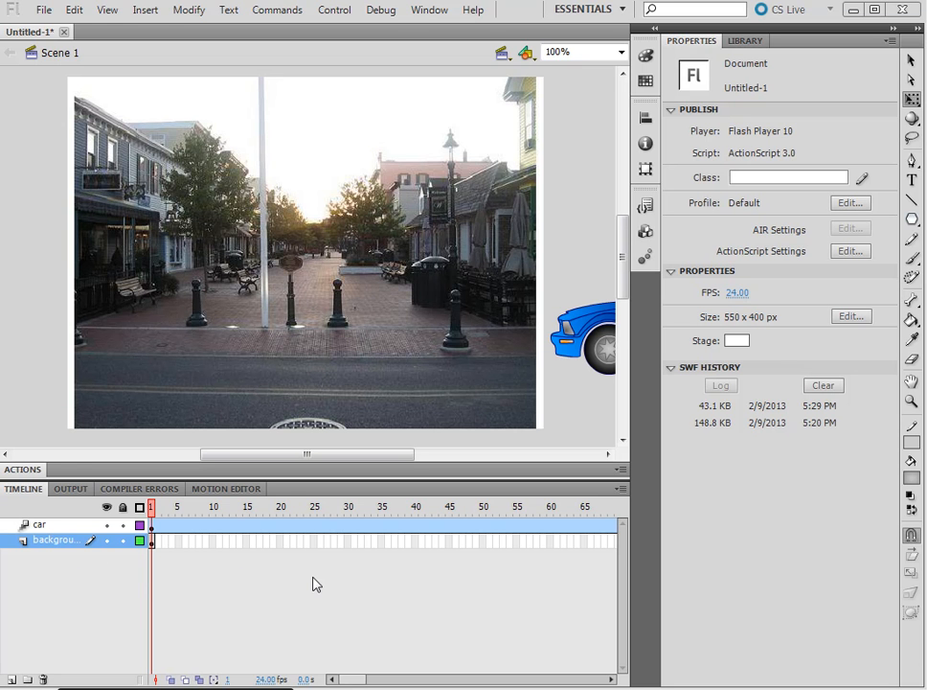
Step: Test the movie to check how the car and background play, and close the preview
left_click(316, 584)
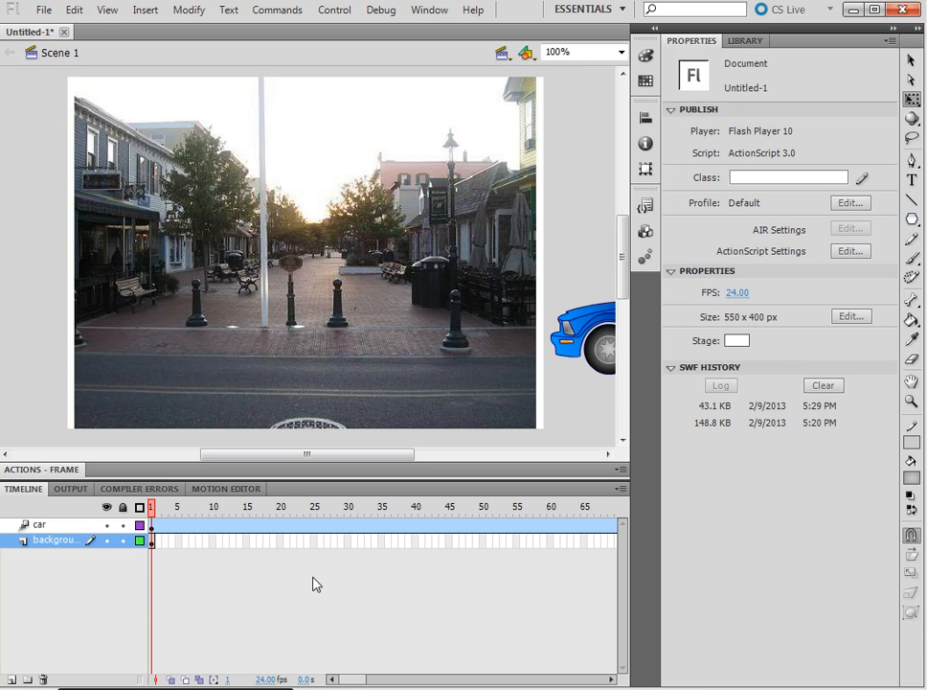
key("ctrl+Return")
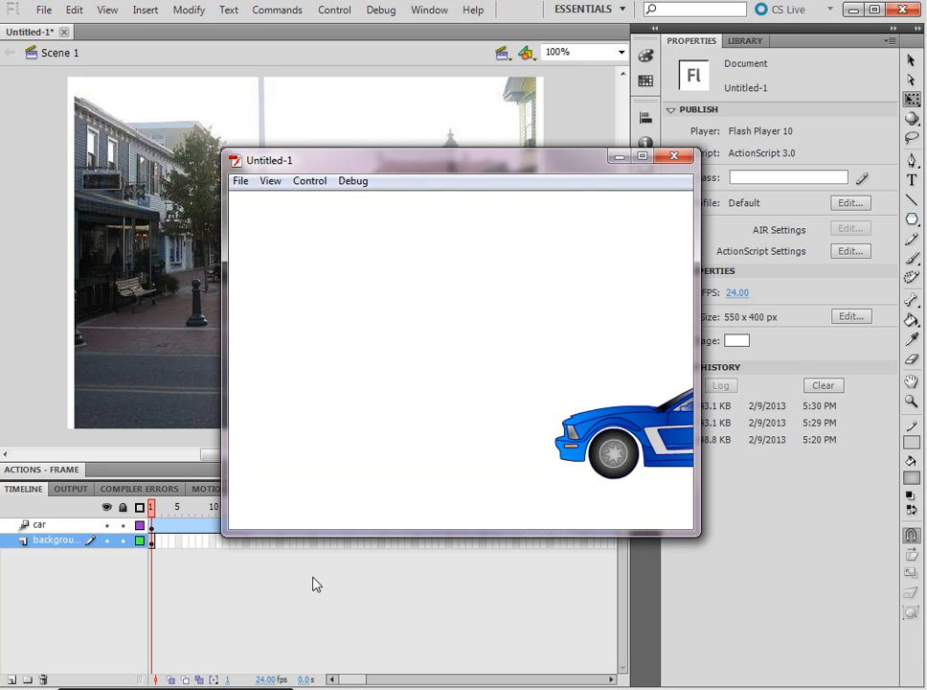
left_click(675, 156)
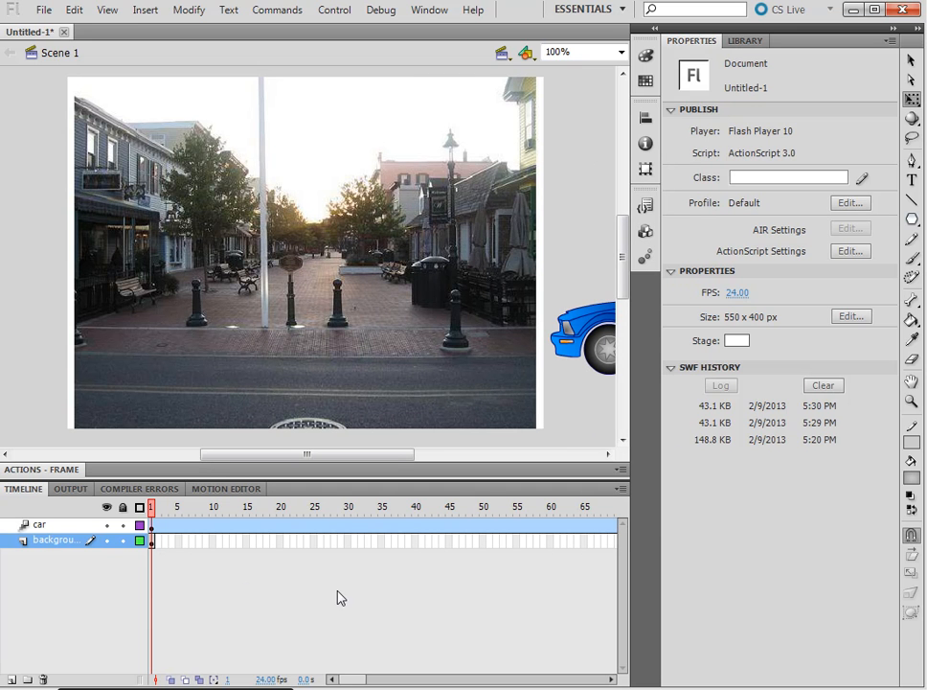
Step: Extend the background layer to the car tween's last frame with a keyframe at frame 82, and test the movie
left_click(610, 679)
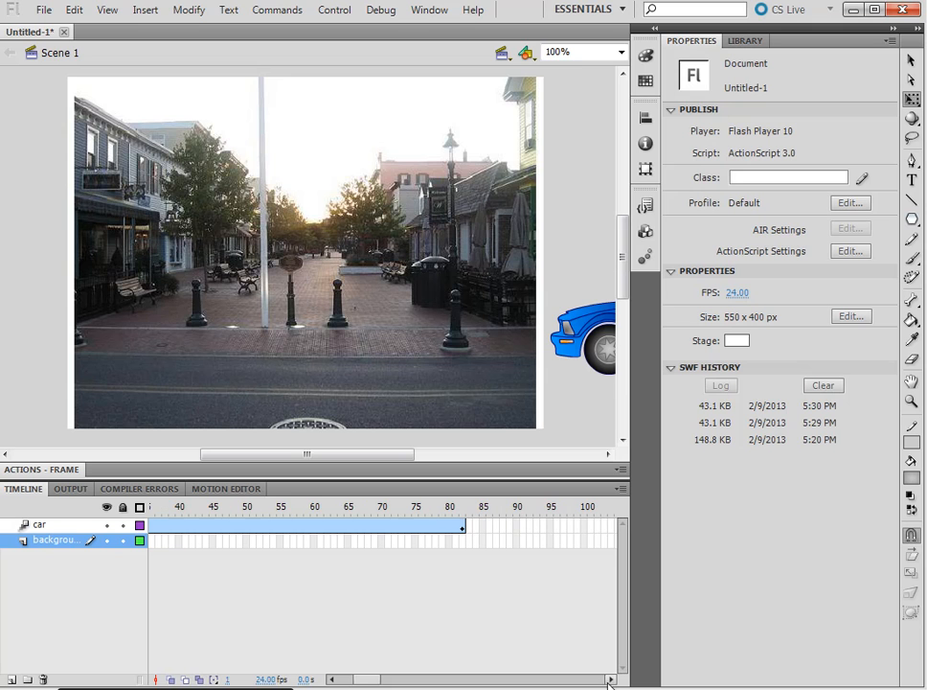
left_click(463, 542)
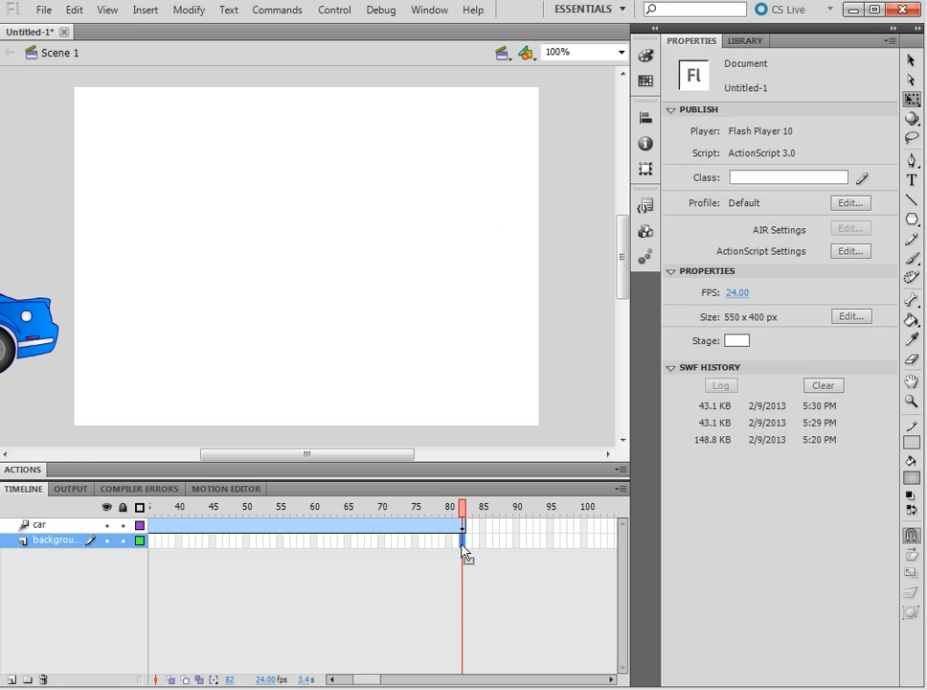
key("F5")
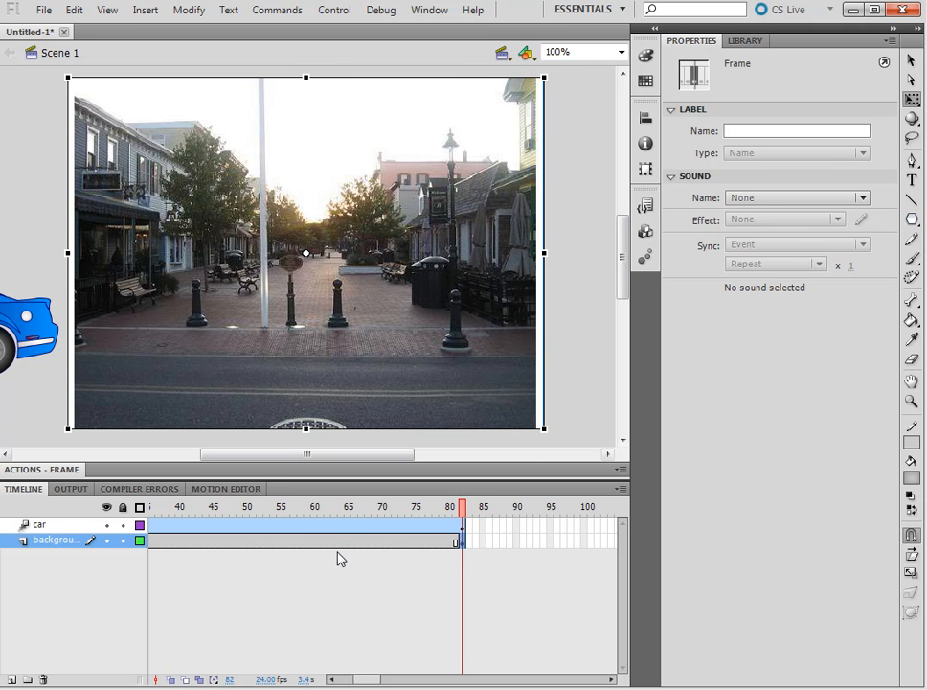
left_click(464, 542)
left_click(574, 419)
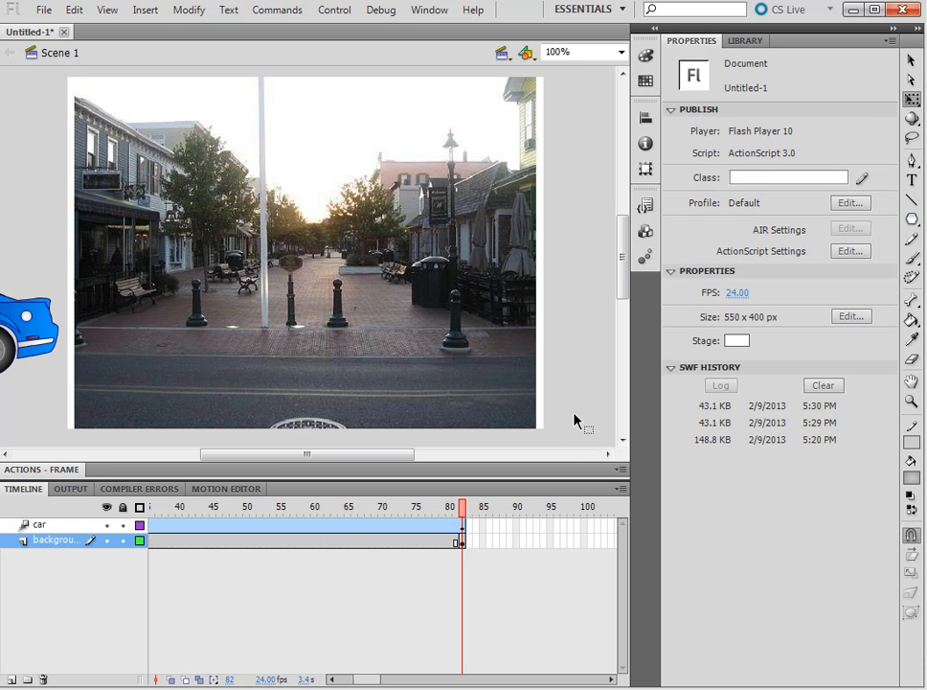
key("ctrl+Return")
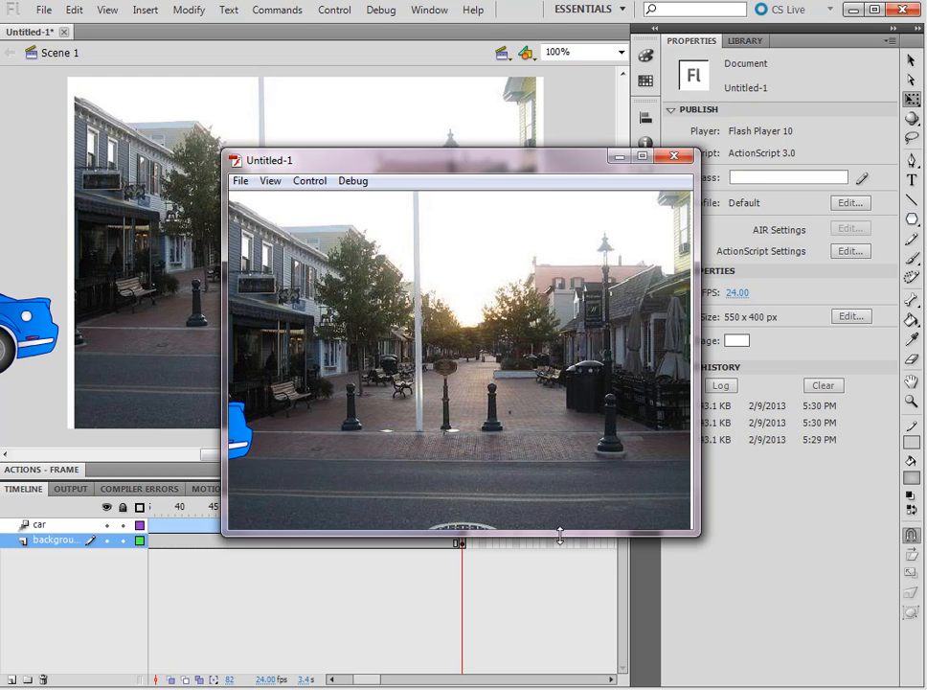
left_click(674, 156)
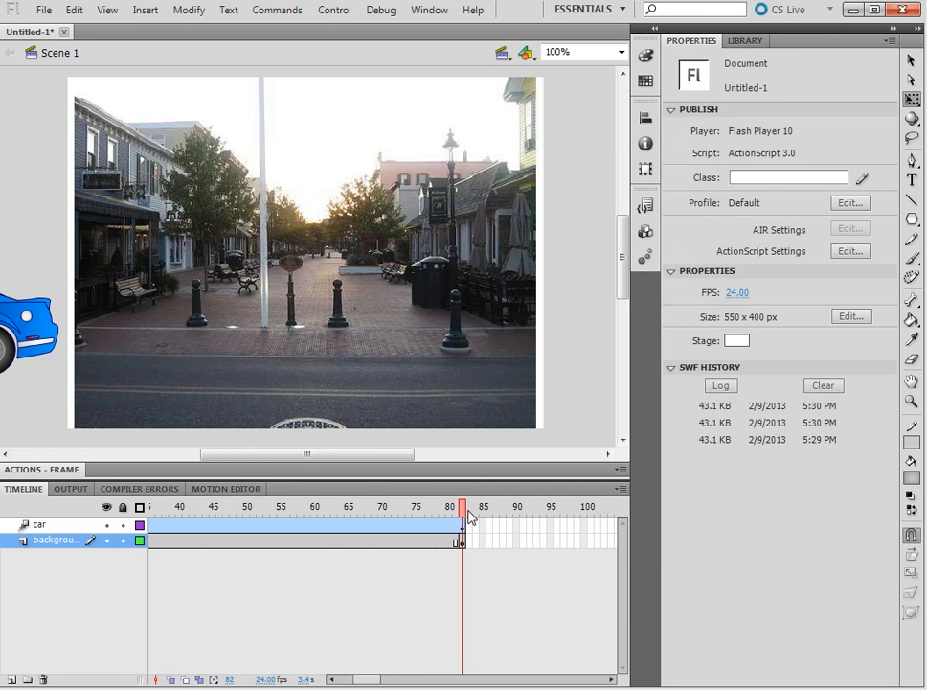
Step: Scrub to frame 40, where the car is mid-stage, and add a layer named "actions" above the car layer
left_click_drag(465, 518, 106, 510)
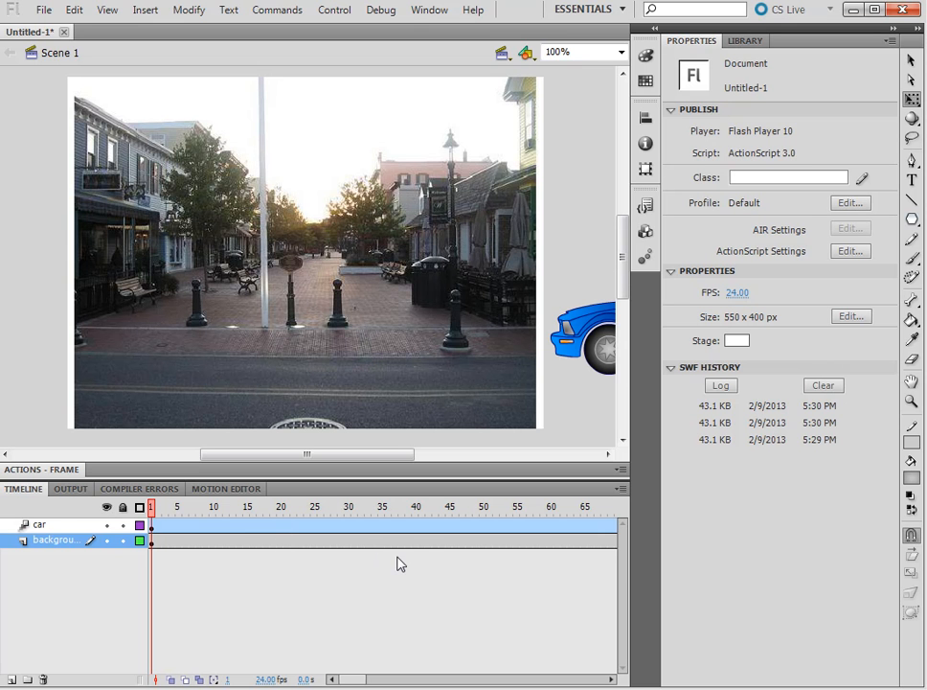
left_click_drag(151, 508, 414, 526)
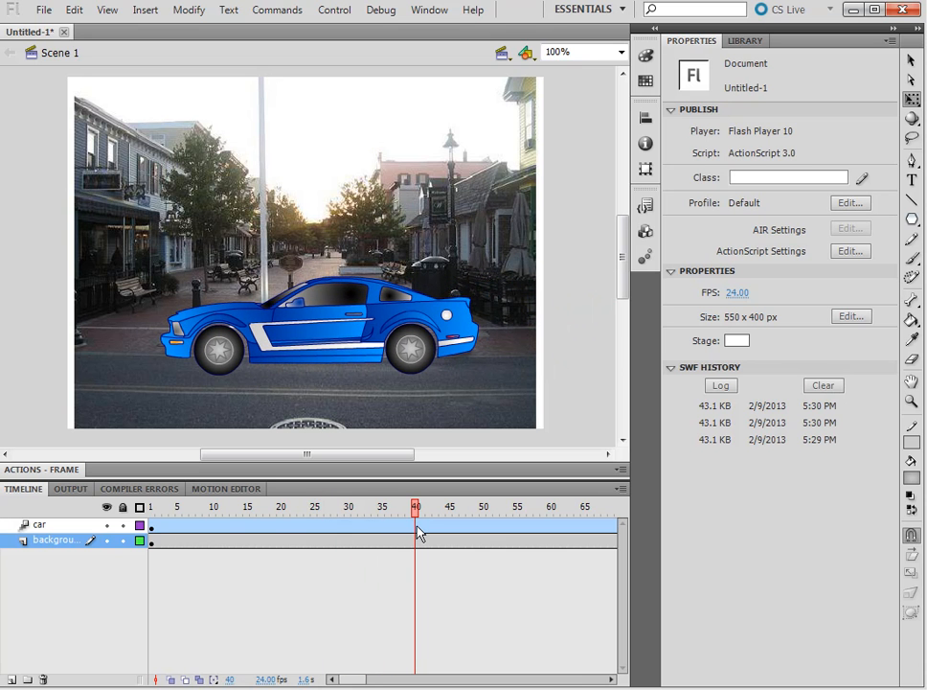
left_click(418, 532)
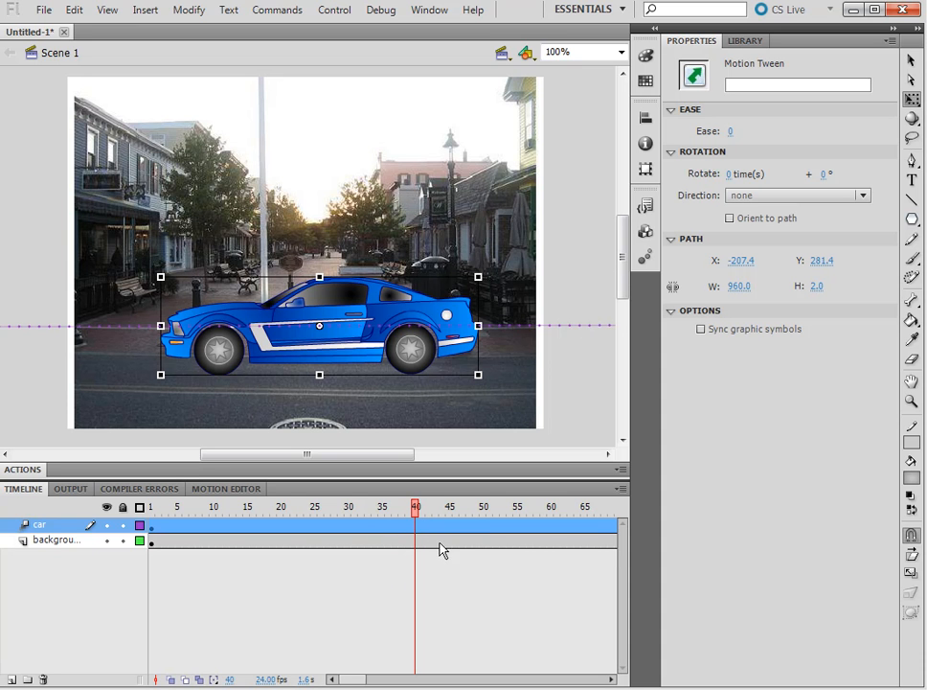
left_click(12, 679)
left_click(71, 523)
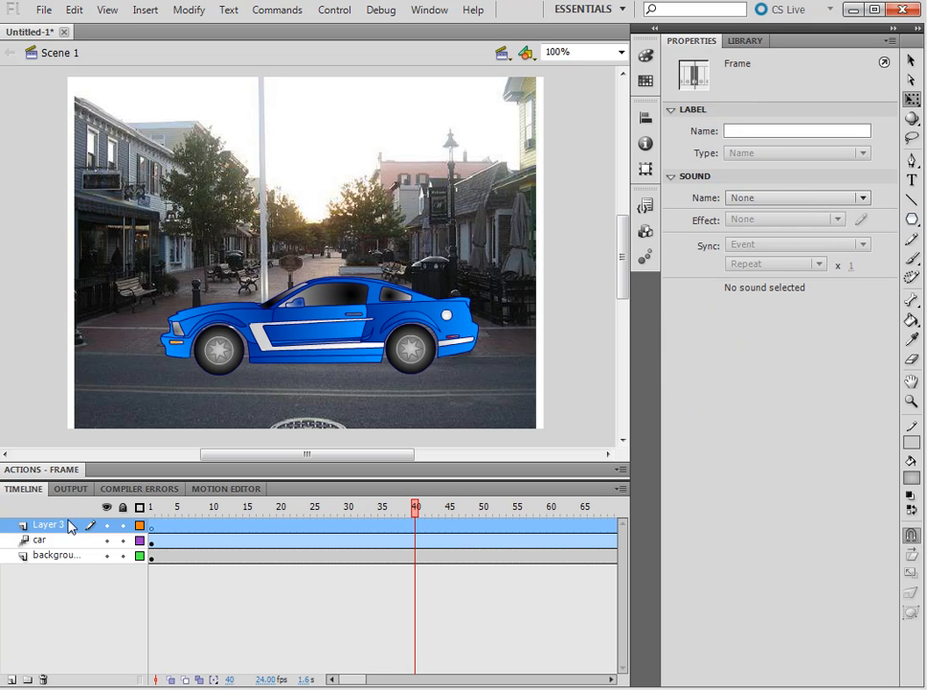
double_click(69, 525)
type("actions")
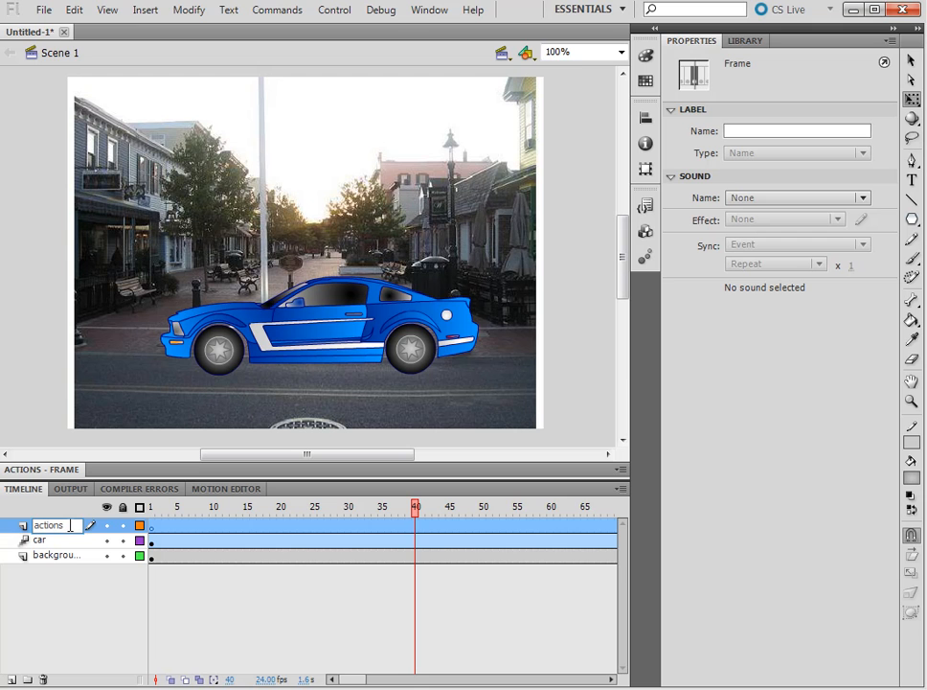
Step: Insert a keyframe at frame 40 of the actions layer with the script "stop();" and test the movie
left_click(417, 527)
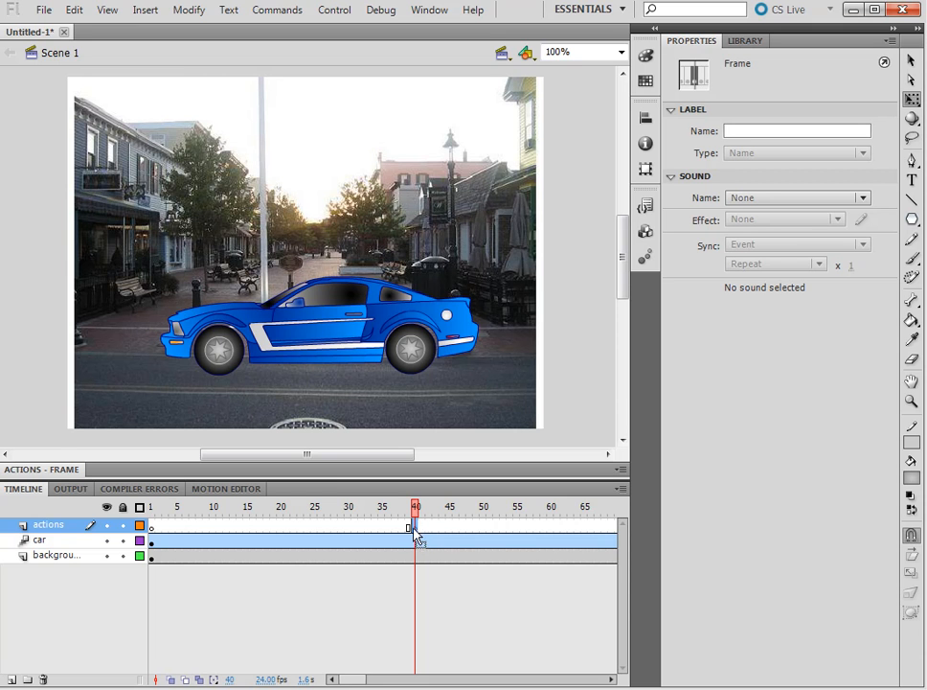
left_click(59, 468)
left_click(309, 277)
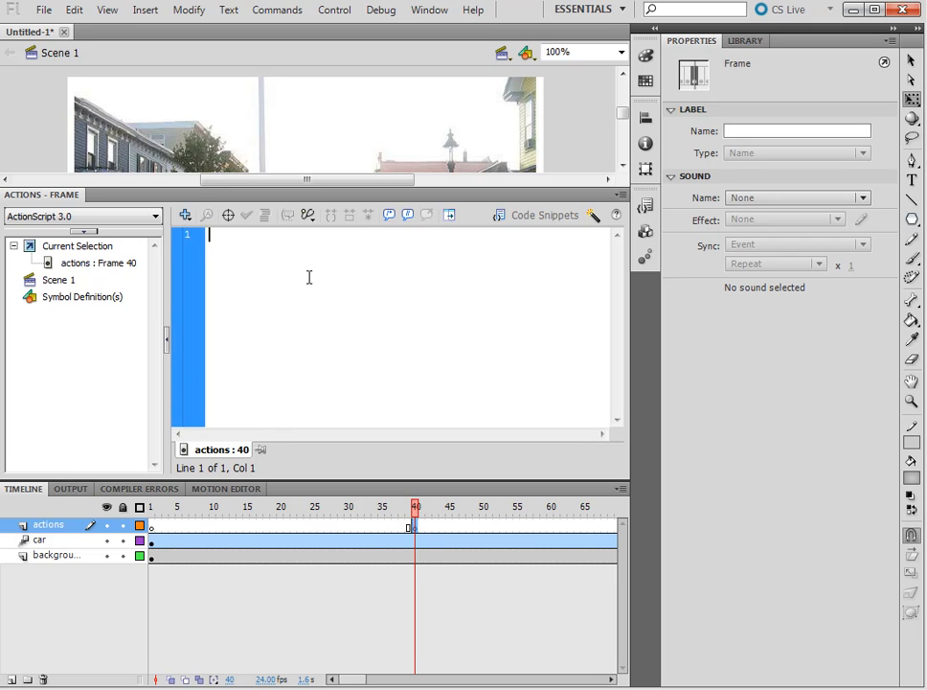
type("sto")
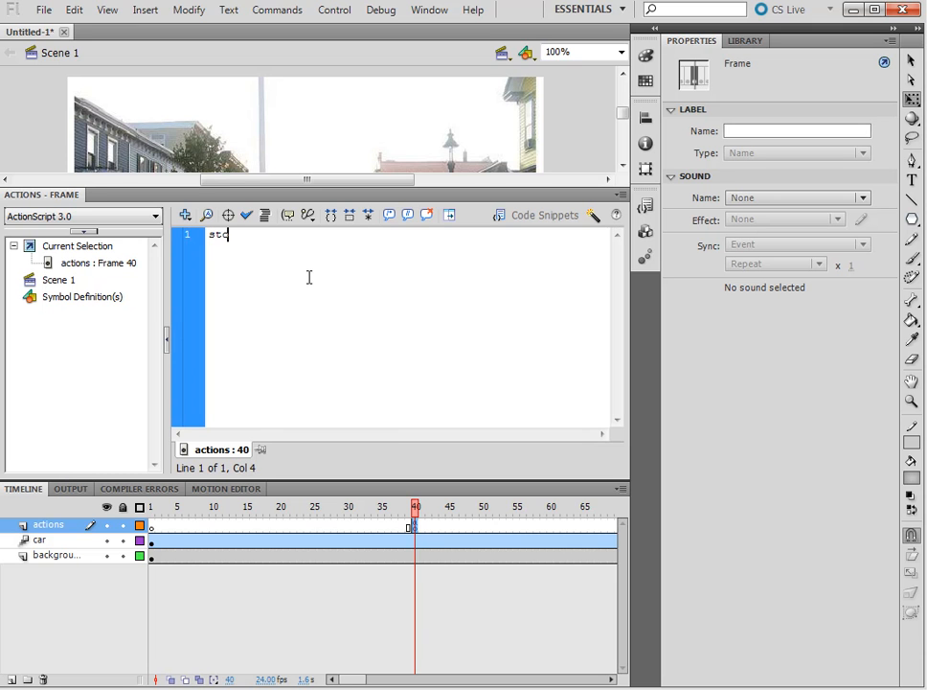
type("p();")
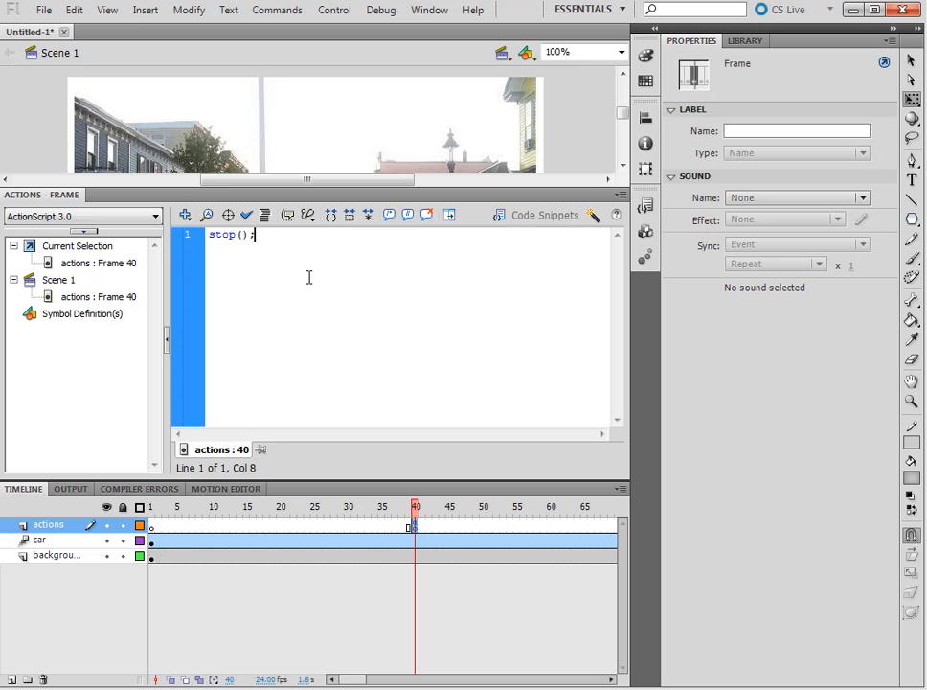
double_click(72, 196)
key("ctrl+Return")
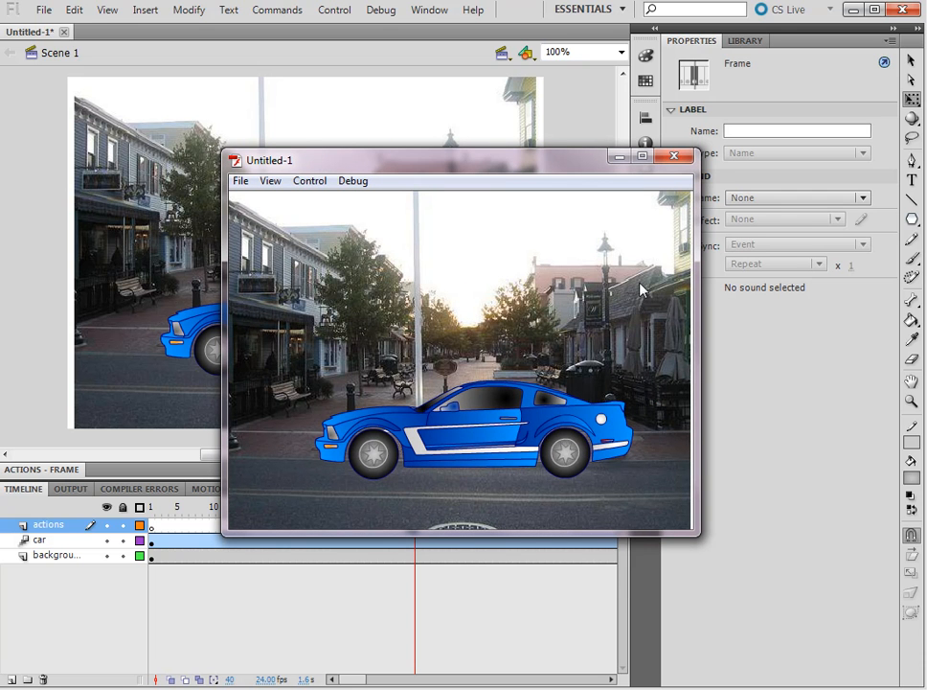
left_click(675, 156)
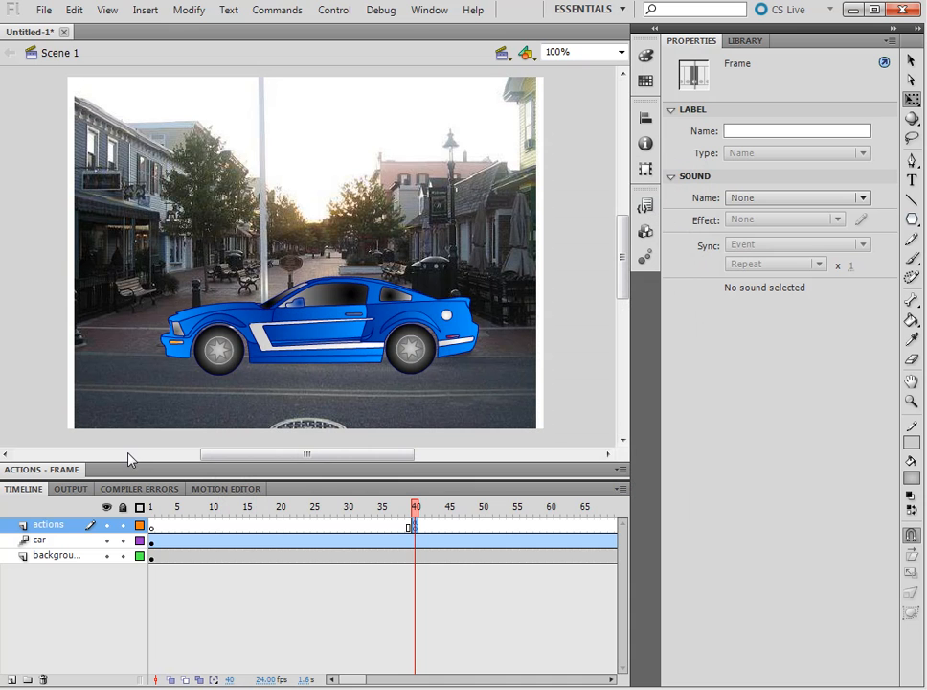
Step: Give the car movie clip on the stage the instance name "car"
left_click(350, 342)
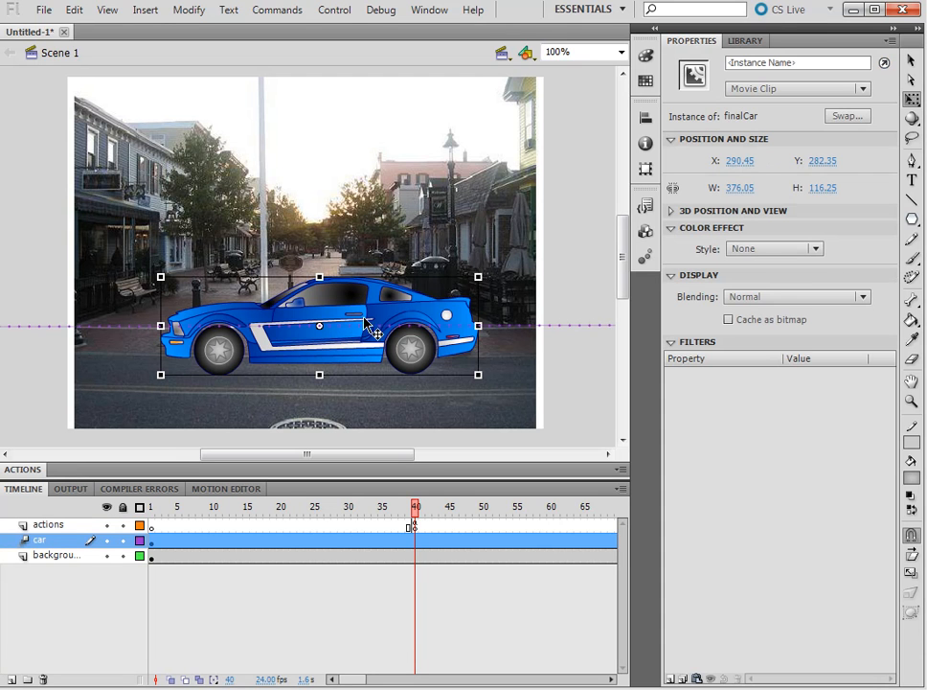
left_click(780, 63)
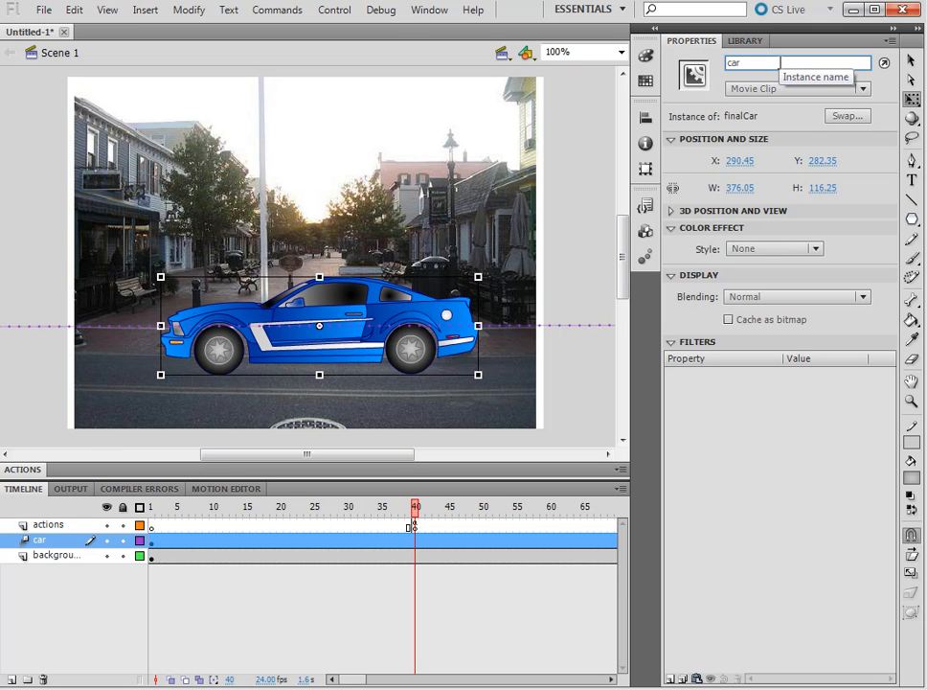
left_click(583, 250)
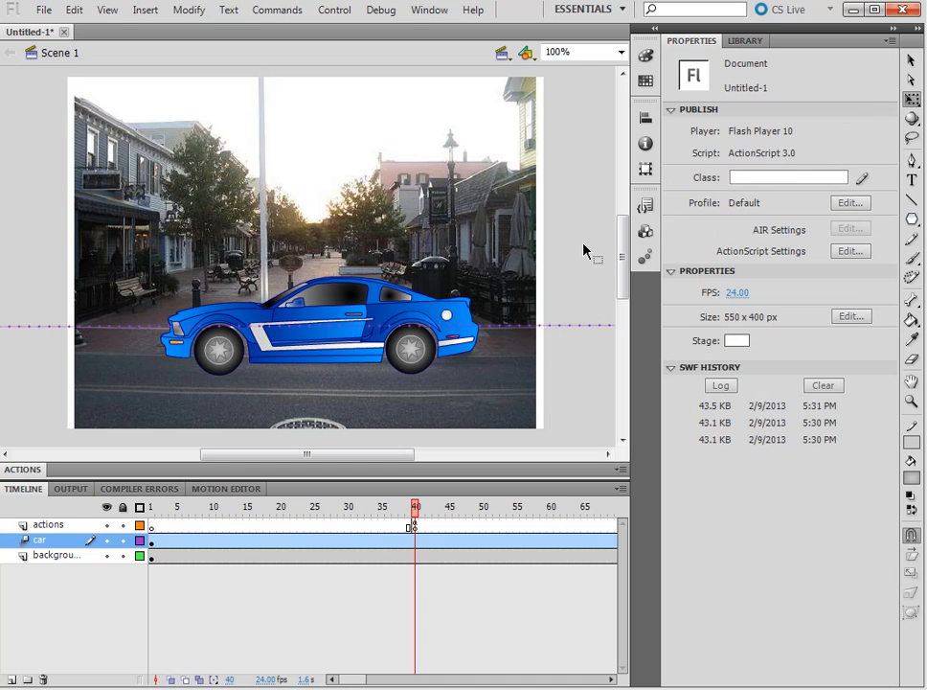
Step: Check the instance names of both wheels inside the finalCar symbol's group, and return to Scene 1
double_click(356, 319)
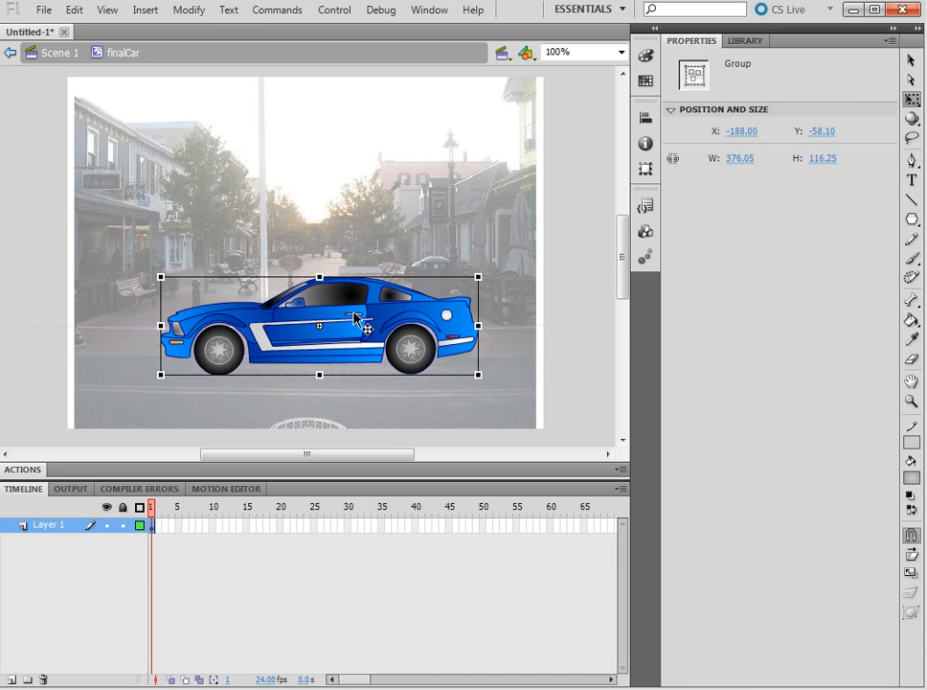
double_click(426, 361)
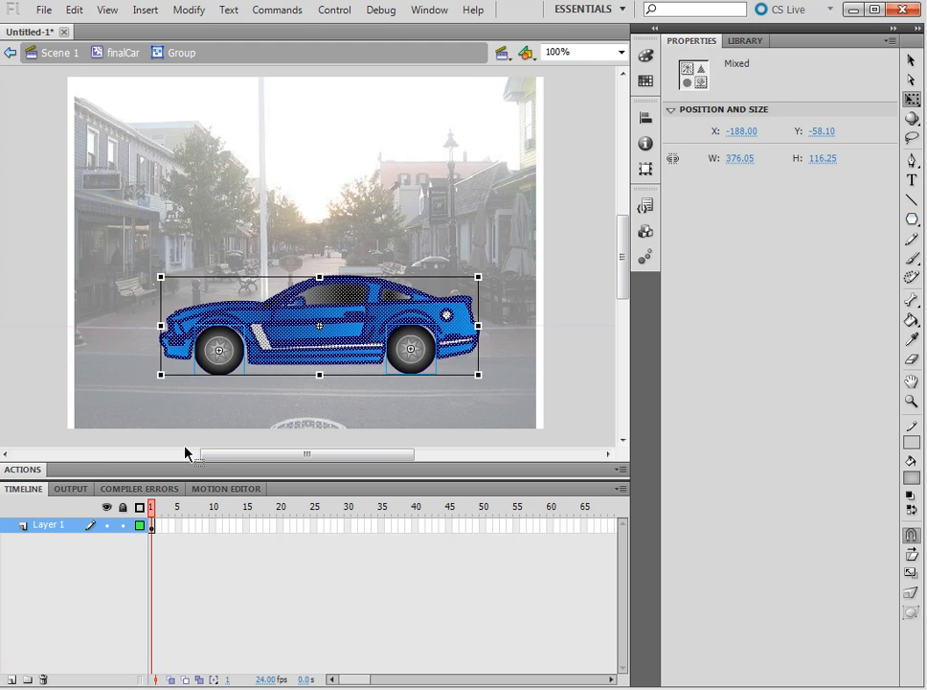
left_click(202, 409)
left_click(231, 374)
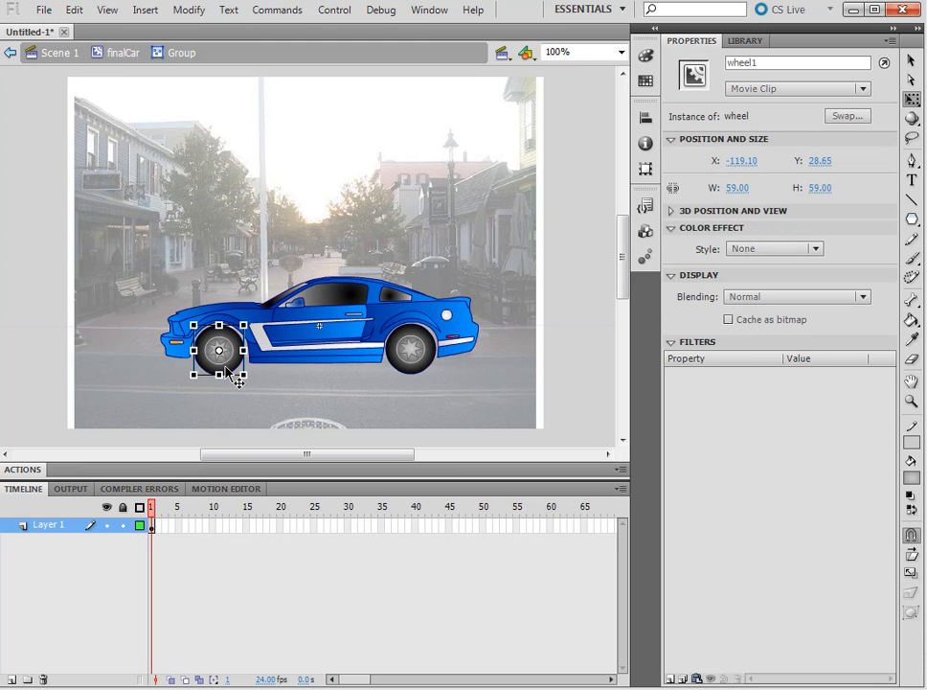
left_click(419, 372)
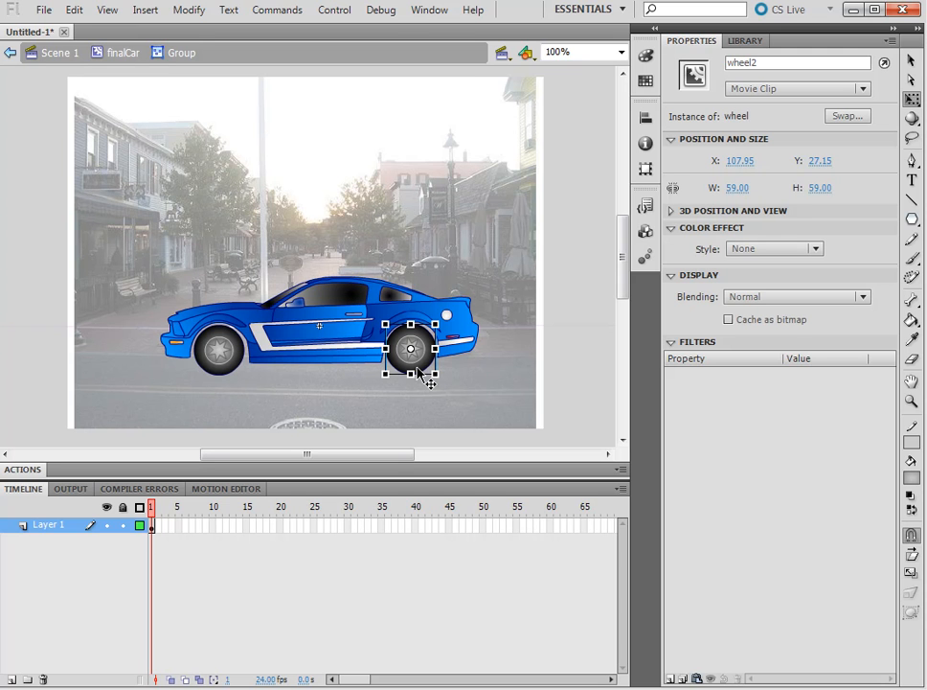
left_click(122, 57)
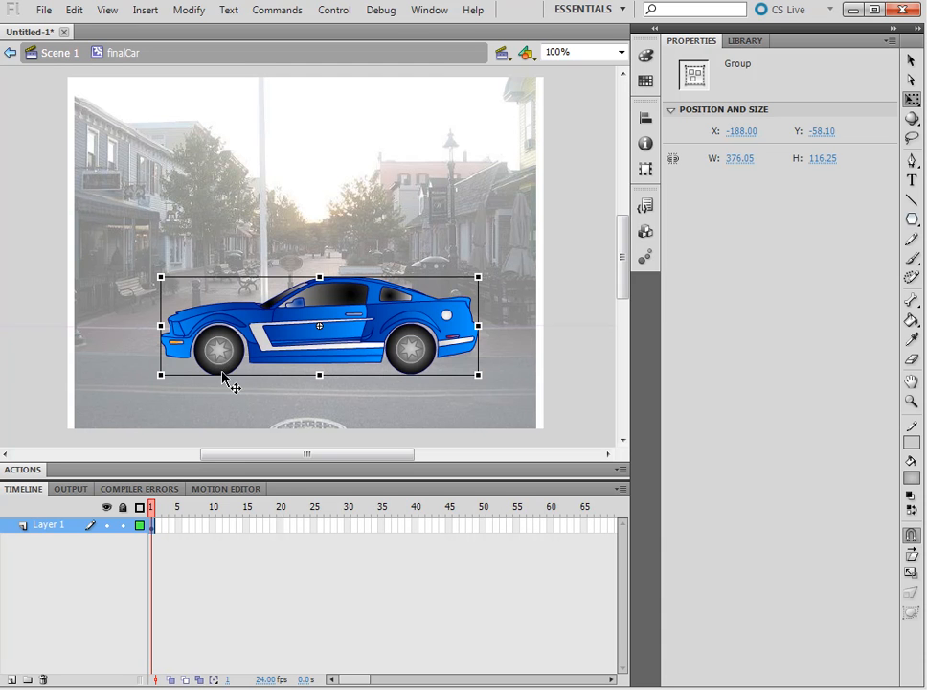
left_click(59, 53)
Step: Add the line "car.wheel1.stop();" below "stop();" in the script of frame 40 on the actions layer
left_click(13, 469)
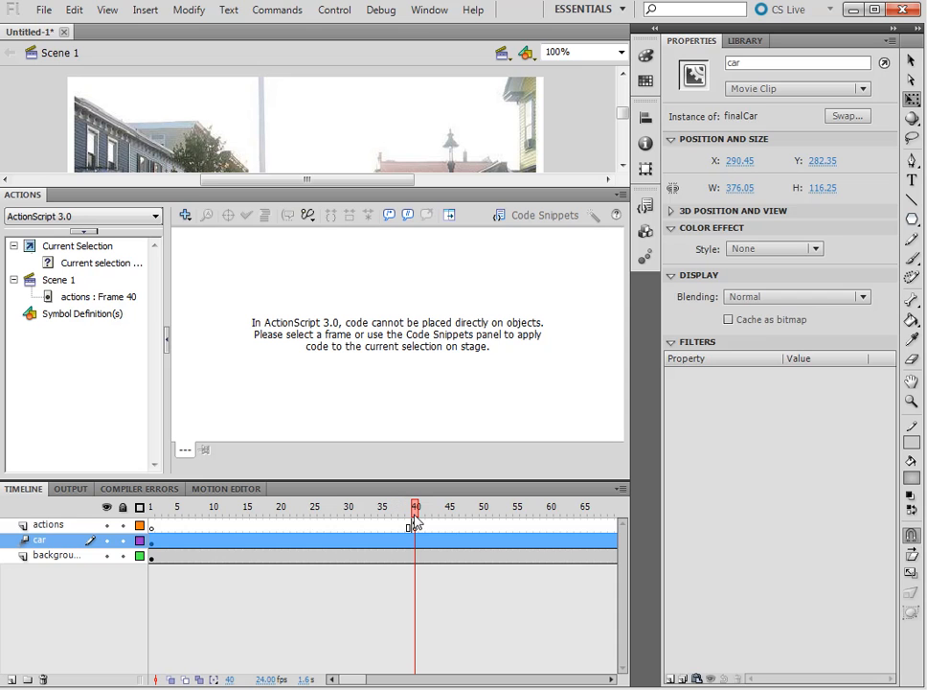
left_click(412, 520)
left_click(412, 525)
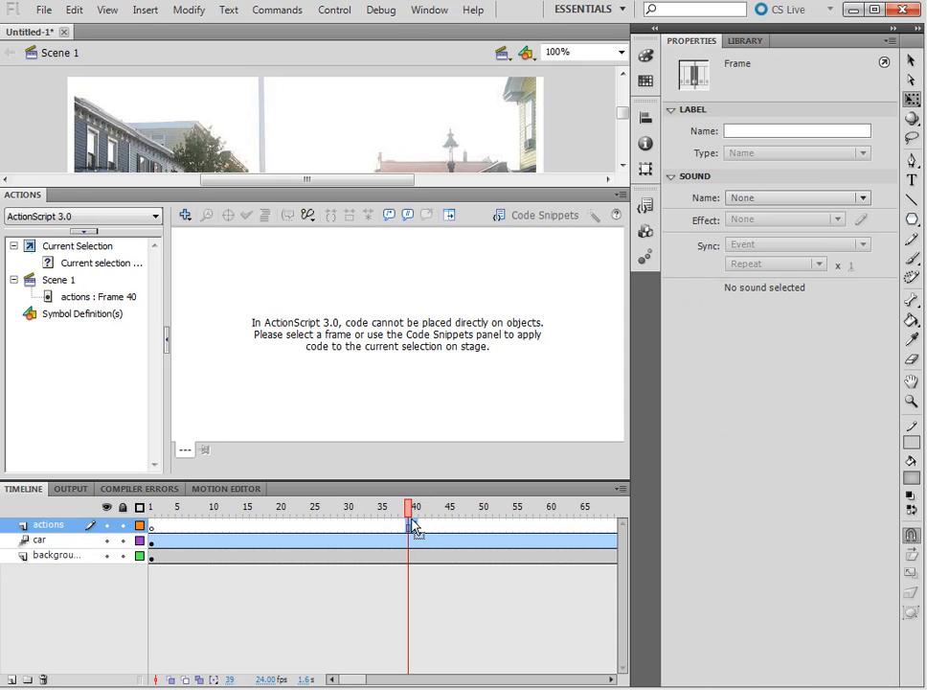
left_click(413, 525)
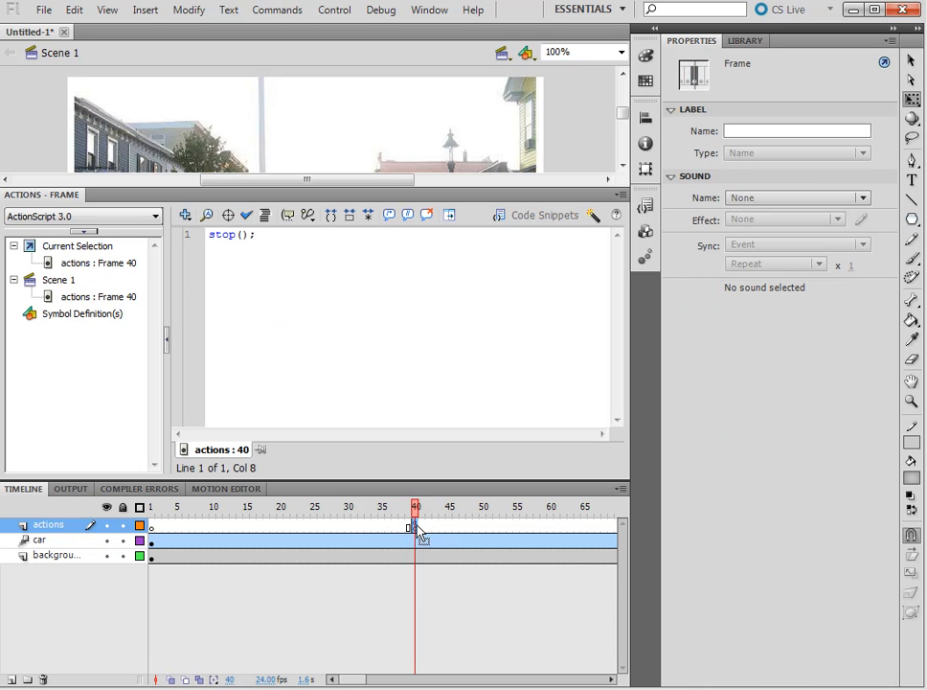
left_click(285, 245)
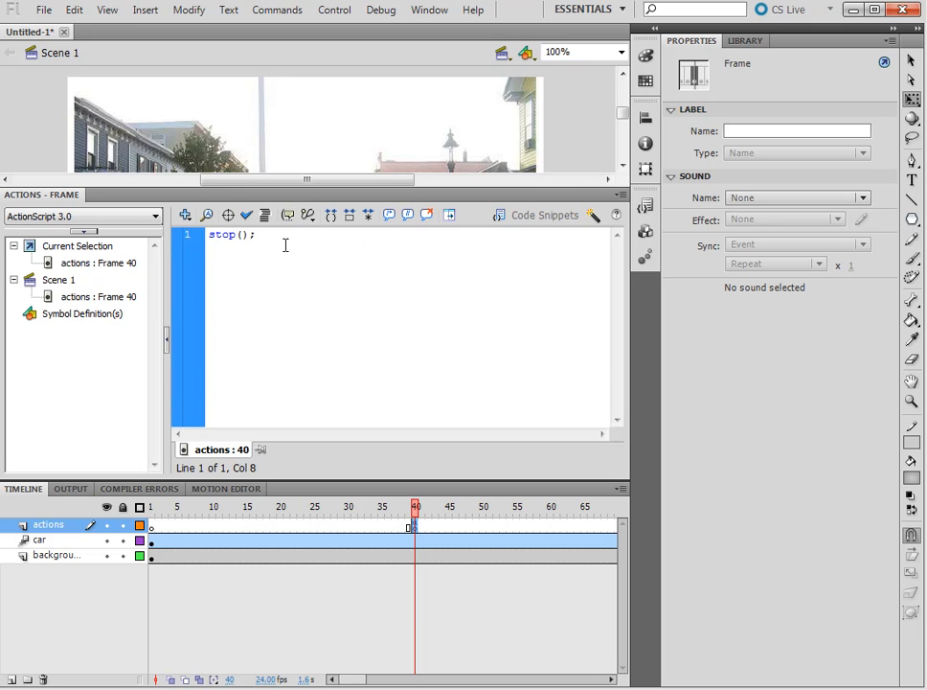
key("Return")
type("car.wheel1")
type(".stop(")
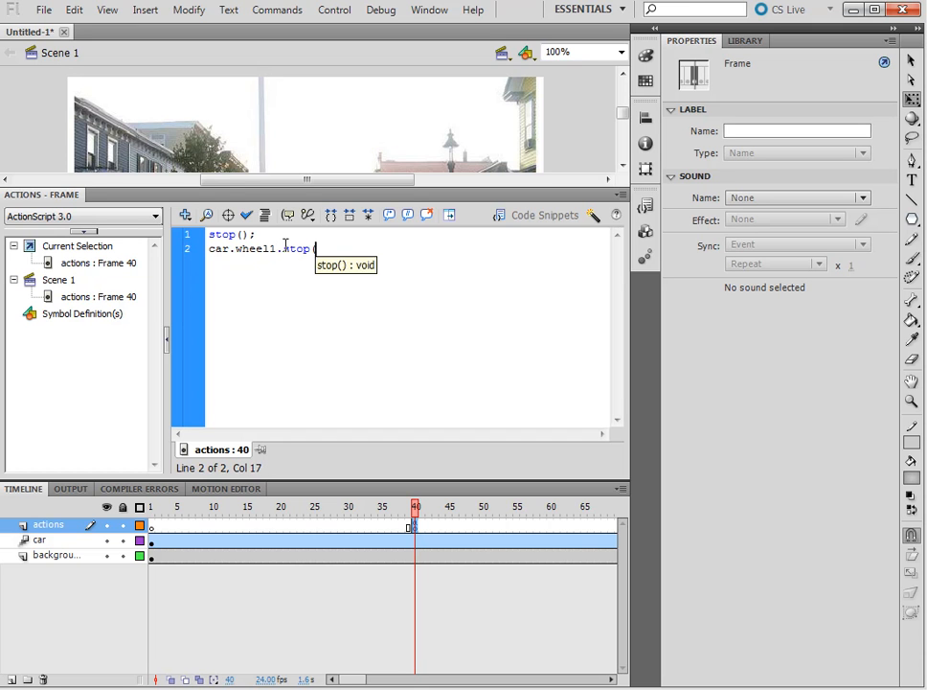
type(");")
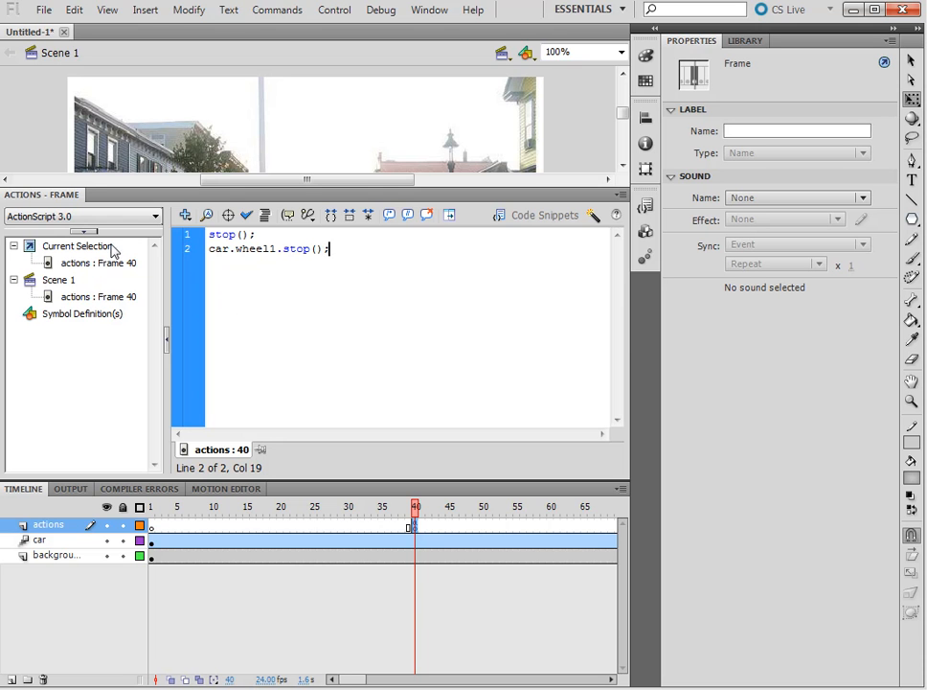
double_click(54, 198)
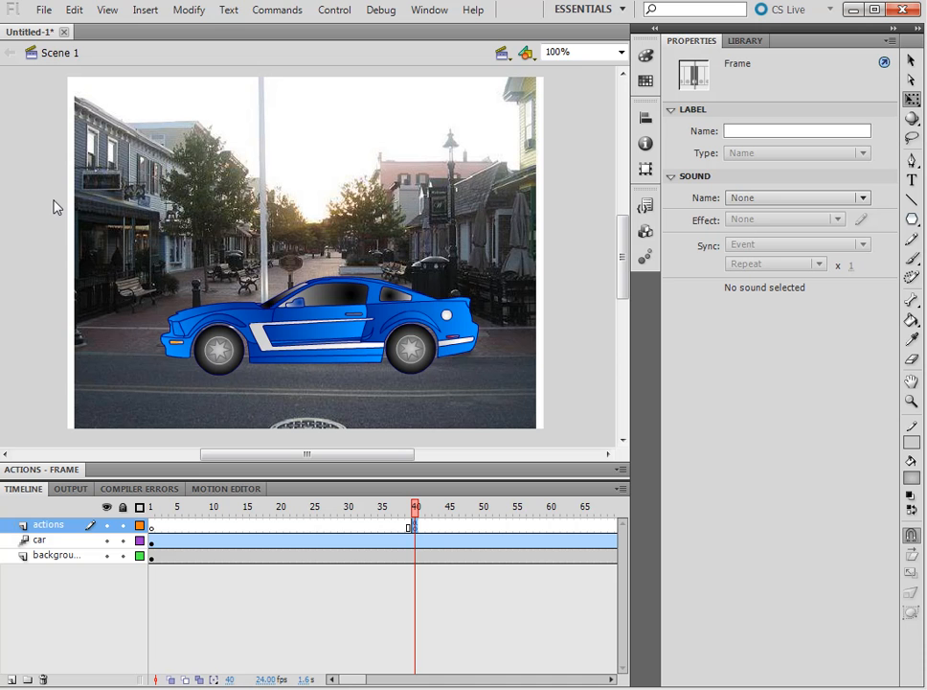
Step: Test the movie, and duplicate the line "car.wheel1.stop();" below itself in the frame 40 script of the actions layer
key("ctrl+Return")
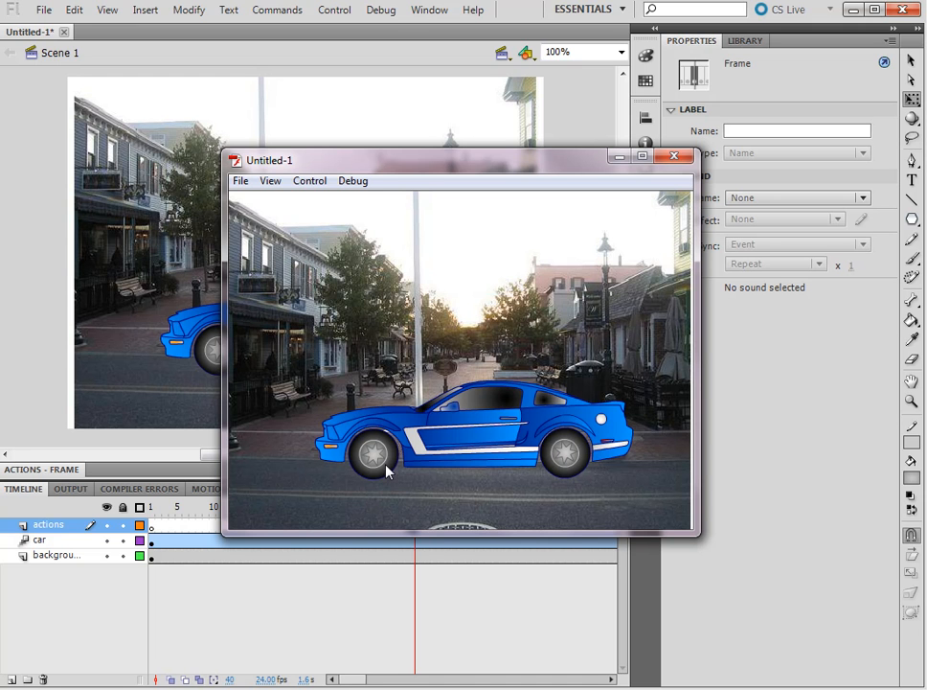
left_click(674, 157)
left_click(80, 470)
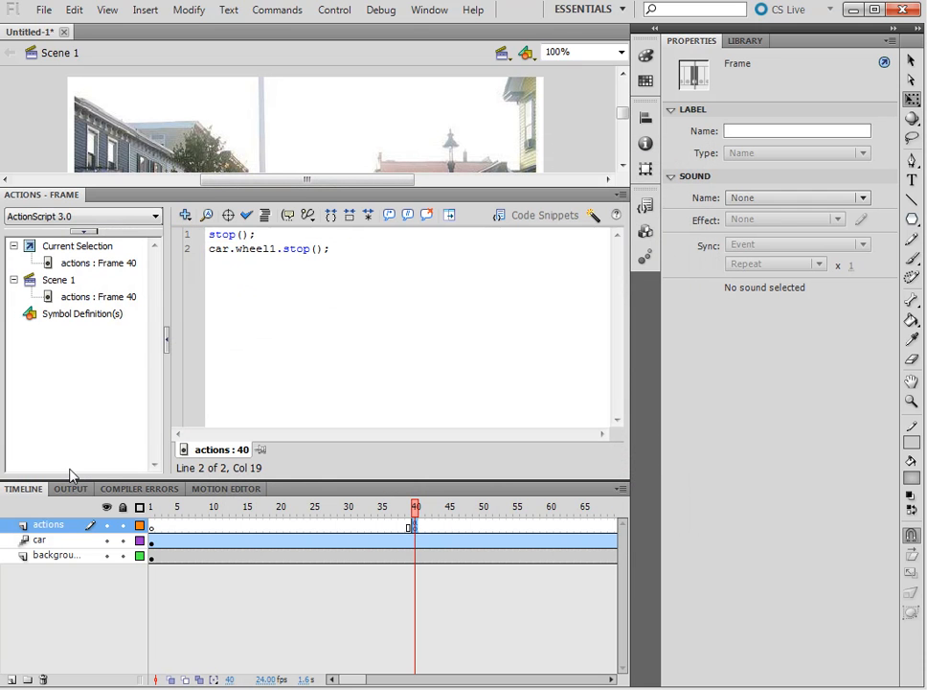
left_click_drag(332, 251, 197, 254)
key("ctrl+c")
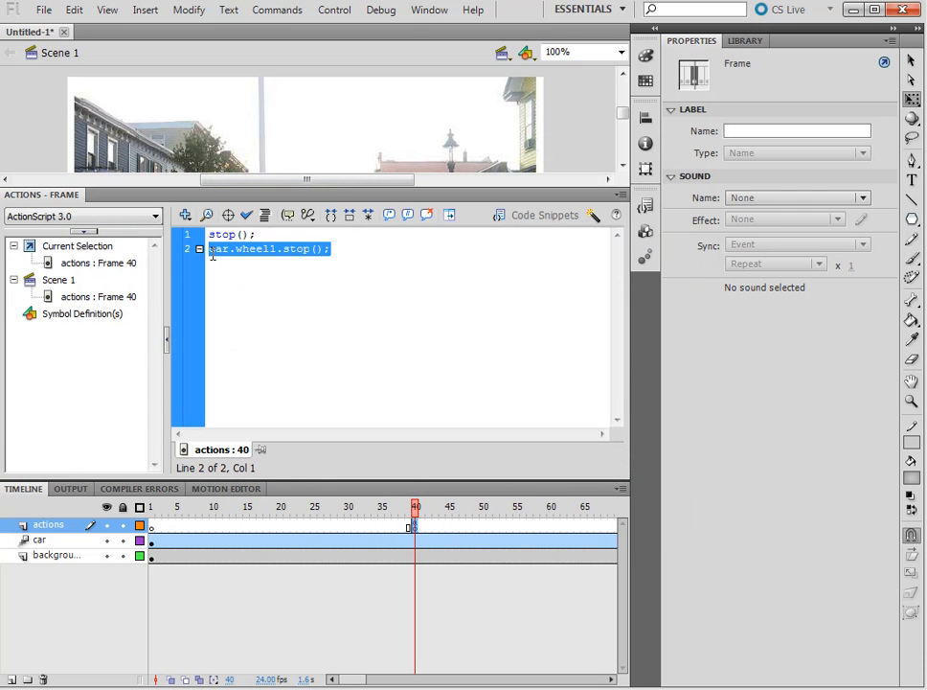
left_click(363, 260)
key("Return")
key("ctrl+v")
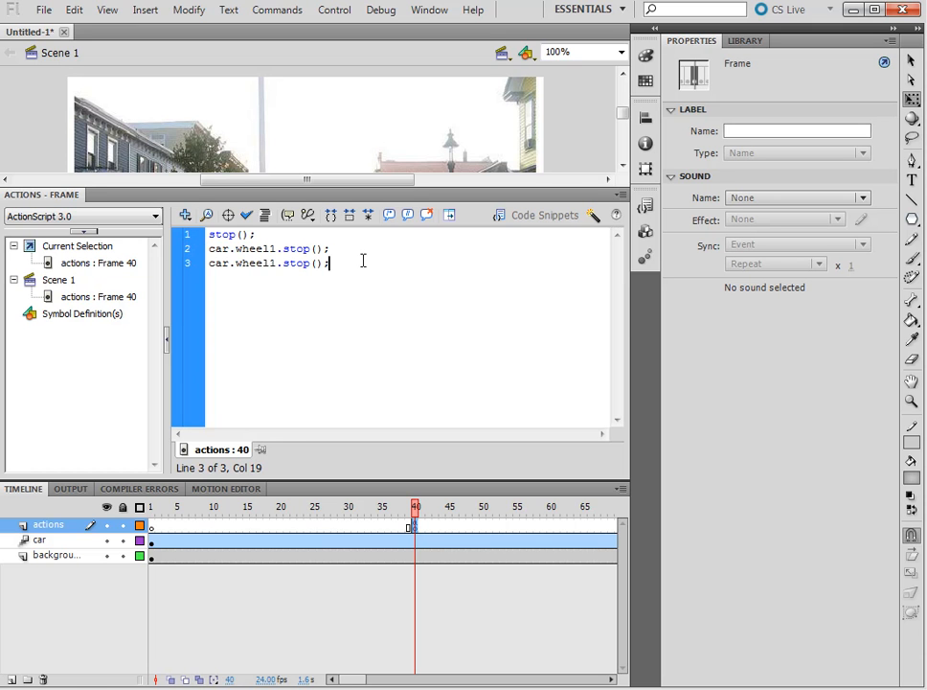
Step: Change the duplicated third line to "car.wheel2.stop();", add blank lines below it, and collapse the script editor
left_click(279, 264)
key("BackSpace")
type("2")
key("Return")
key("Return")
double_click(68, 196)
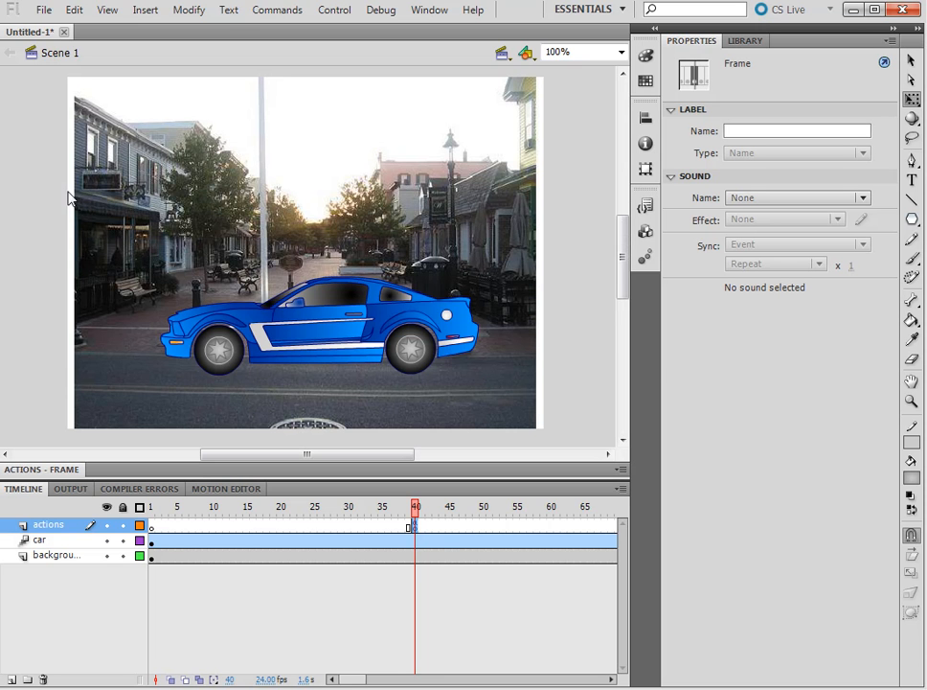
Step: With the car instance selected, insert the Key Pressed Event code snippet from the Event Handlers category into the frame 40 script
left_click(287, 323)
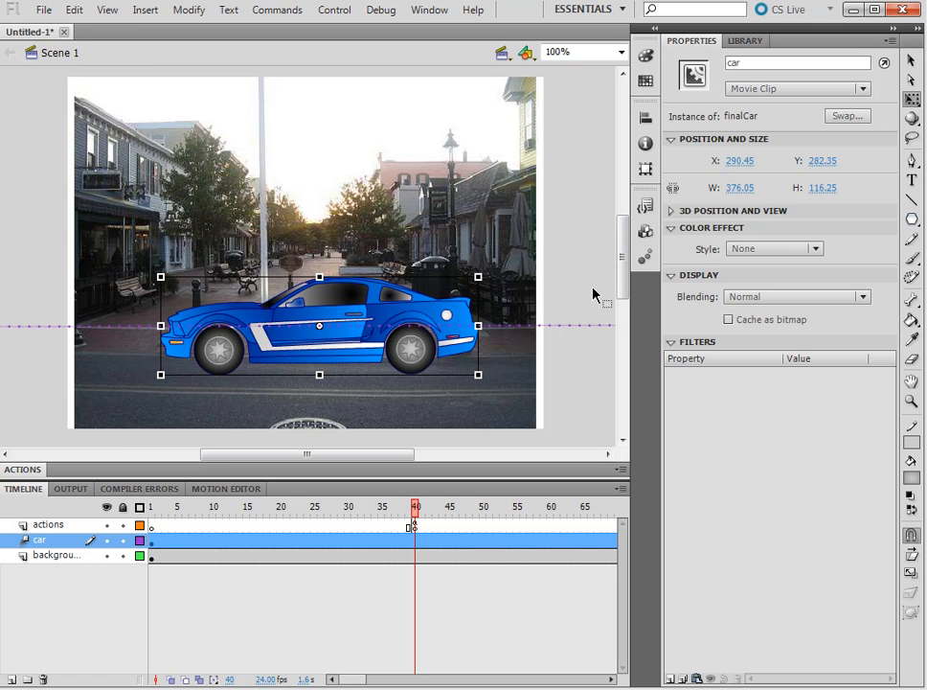
left_click(645, 205)
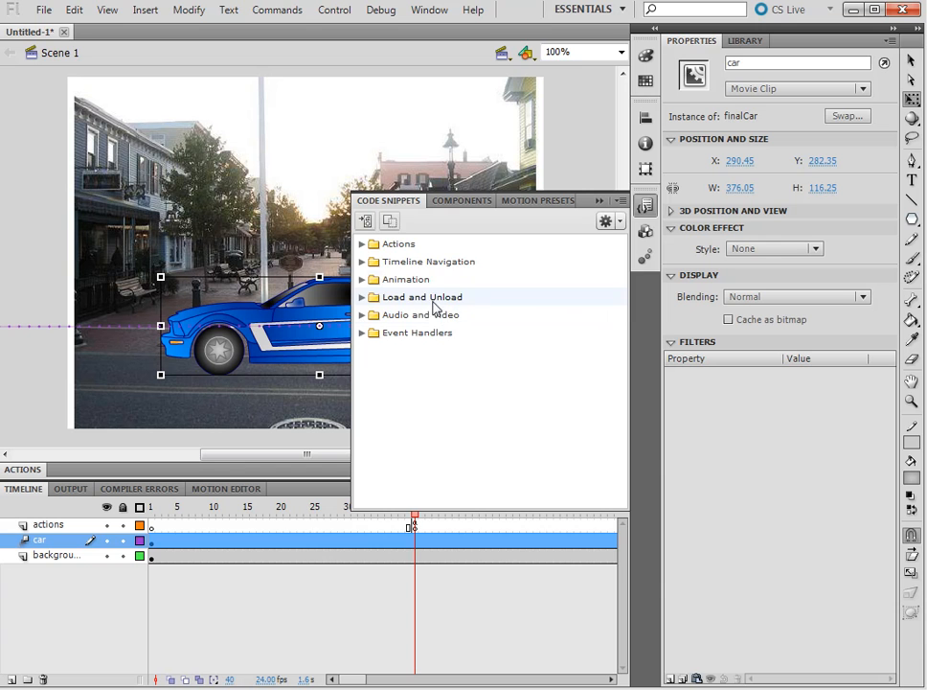
left_click(363, 263)
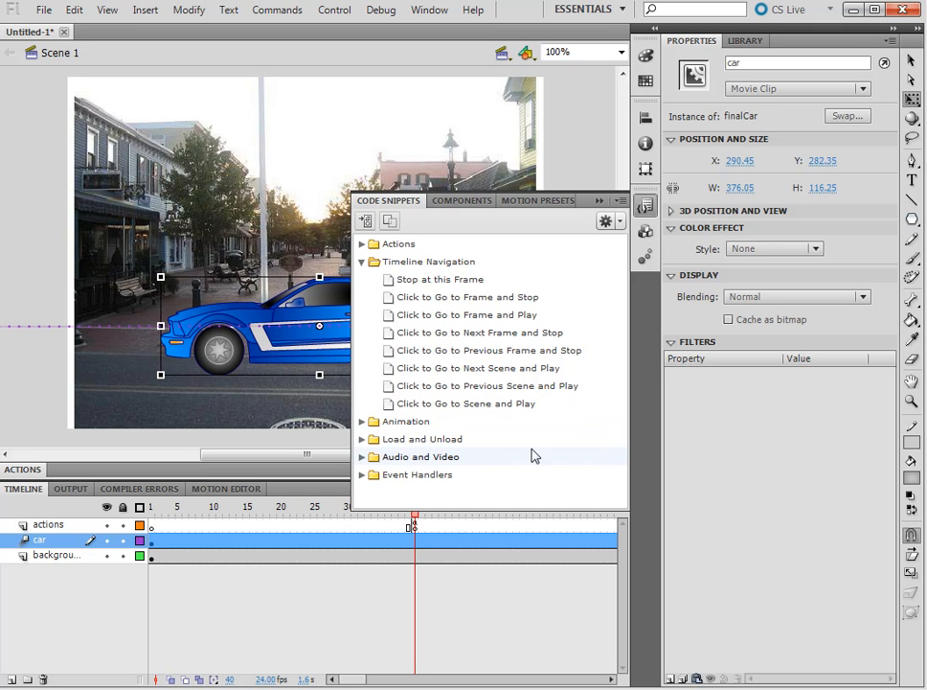
left_click(363, 476)
left_click_drag(624, 428, 625, 490)
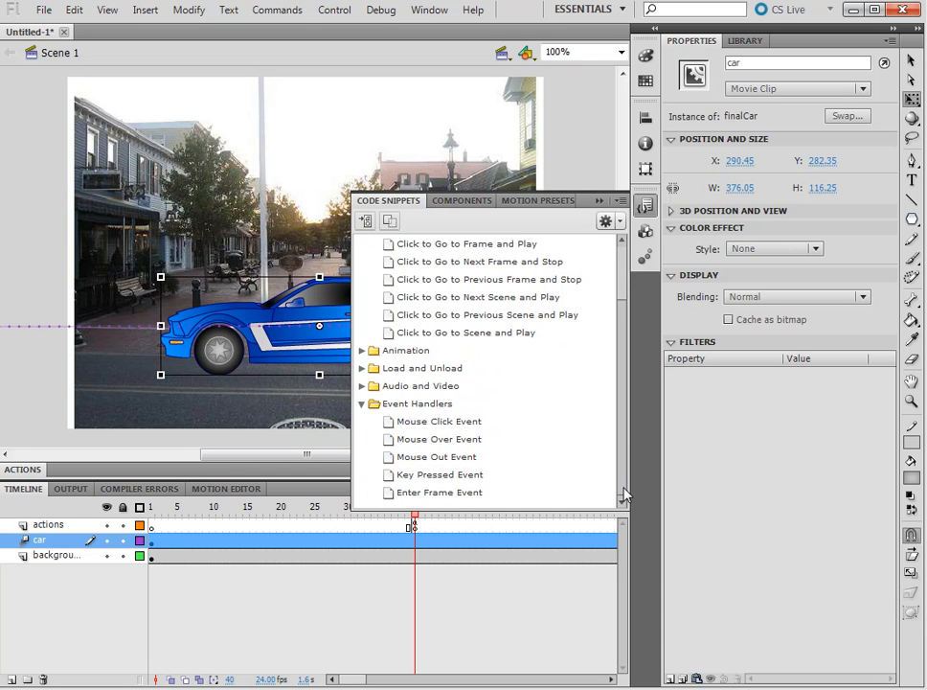
double_click(437, 475)
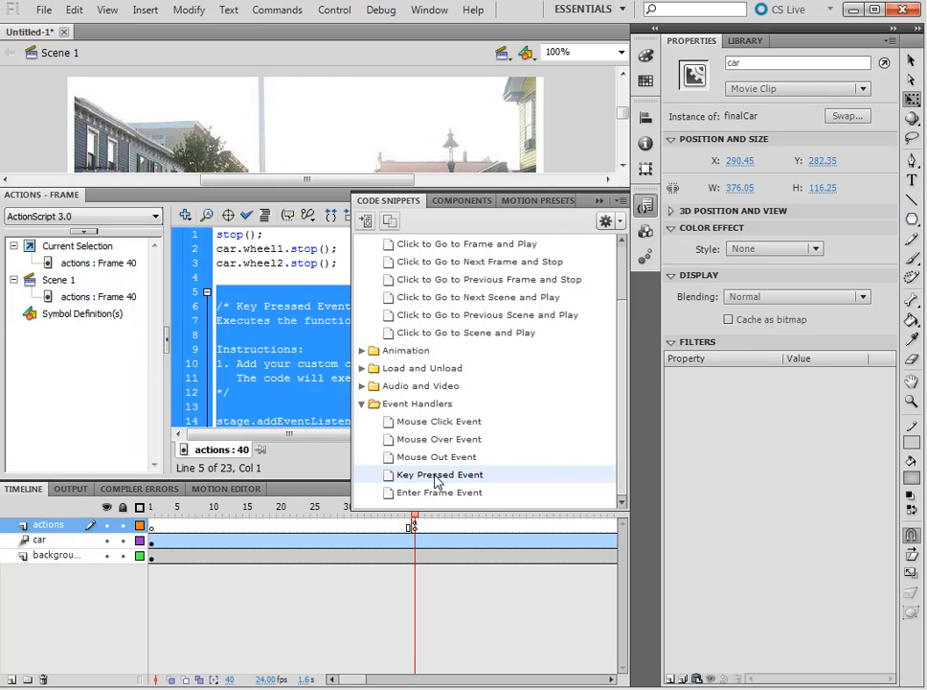
Step: Examine the inserted keyboard handler code and its trace statement, and collapse the script editor
left_click(301, 338)
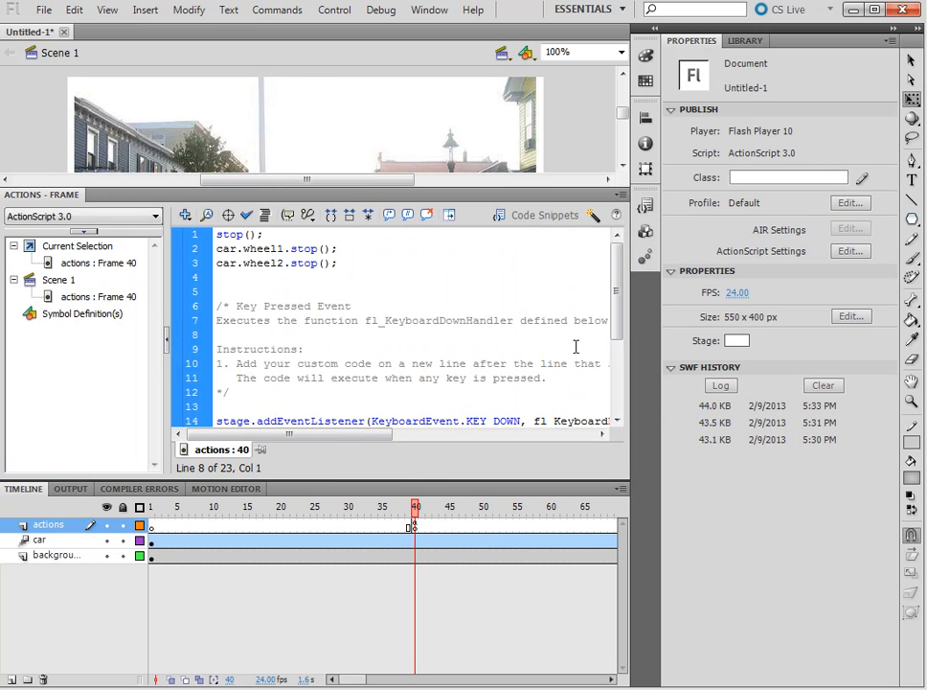
left_click_drag(617, 332, 617, 415)
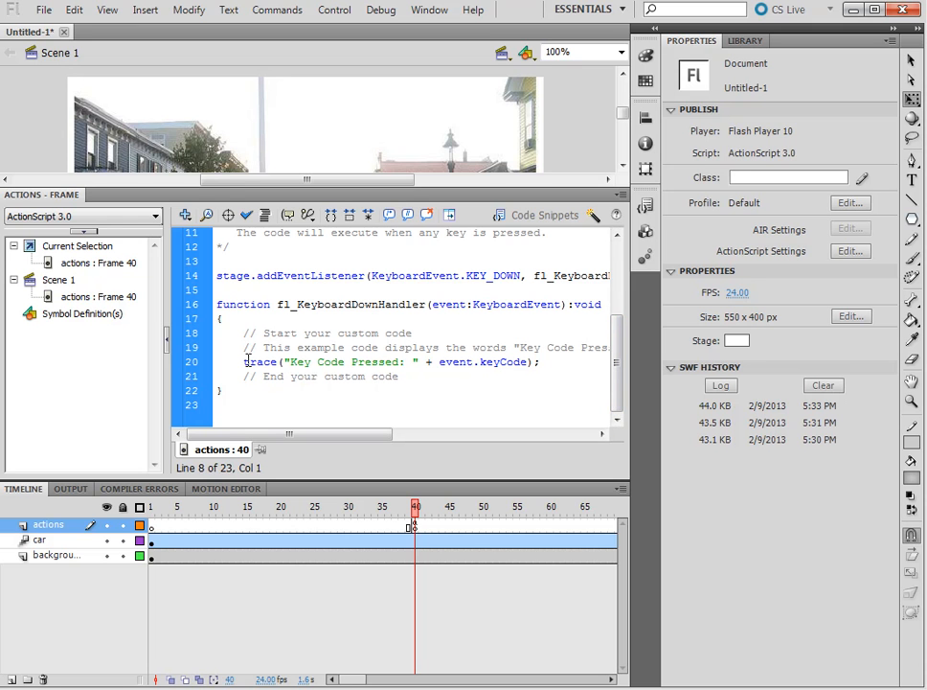
mouse_move(242, 361)
left_mouse_down()
mouse_move(331, 361)
mouse_move(422, 379)
mouse_move(544, 365)
left_mouse_up()
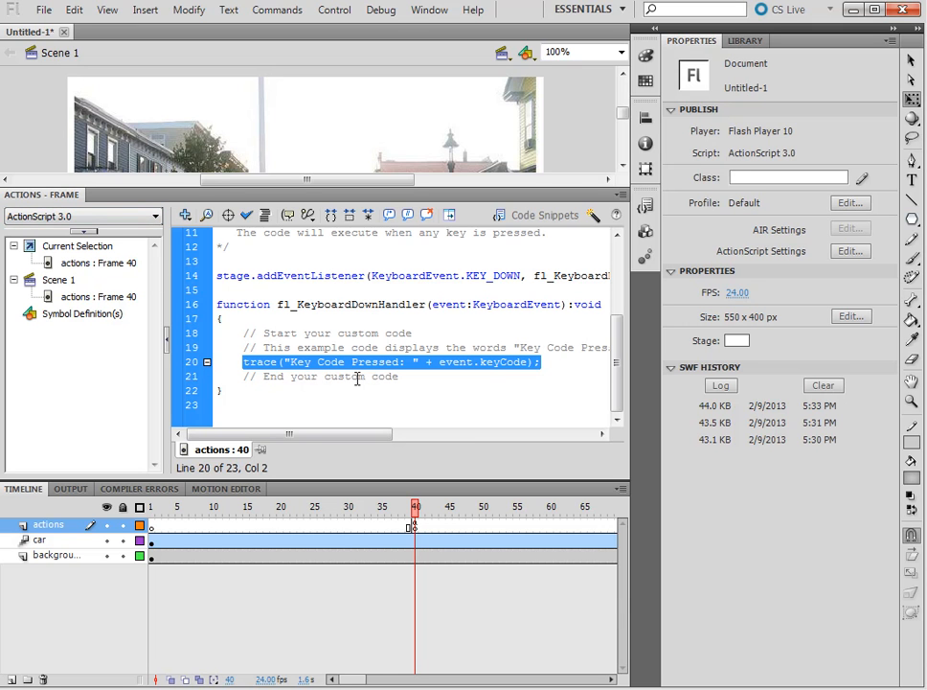
left_click(76, 194)
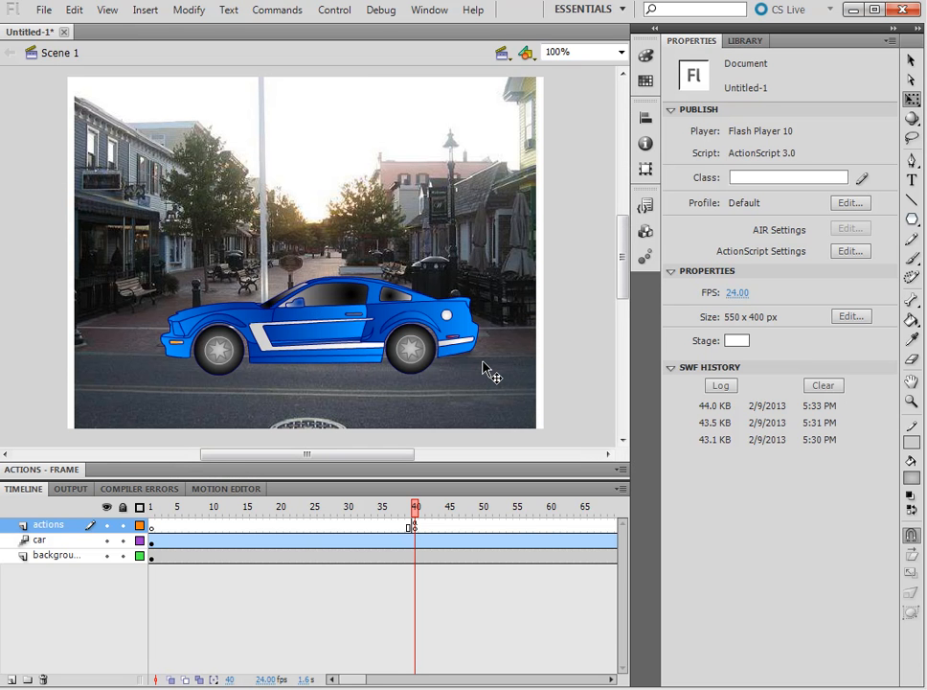
Step: Test the movie and trace the key codes of the Space and Left Arrow keys
key("ctrl+Return")
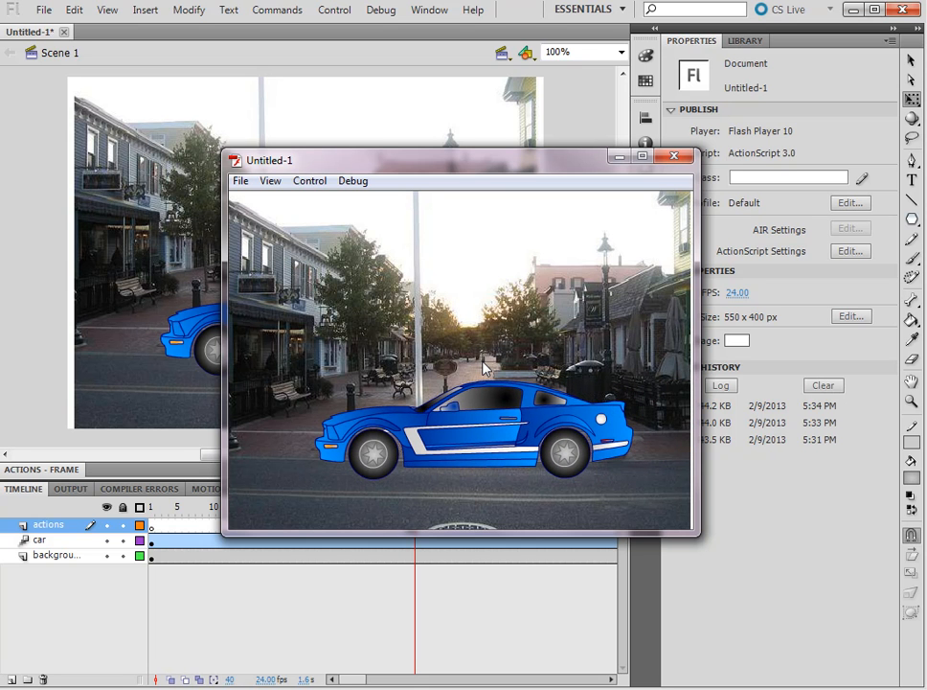
key("space")
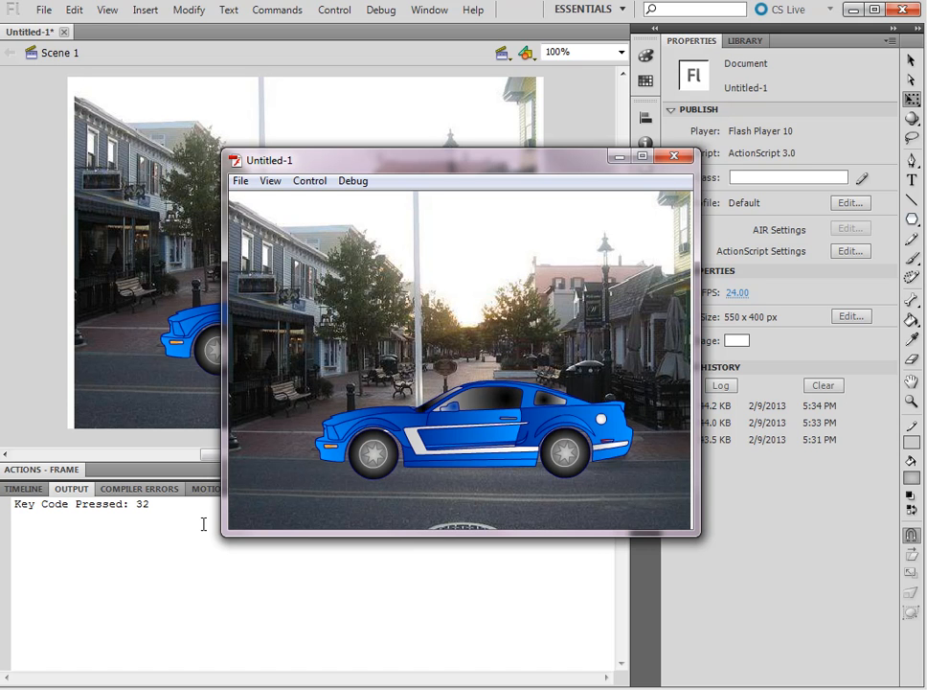
key("Left")
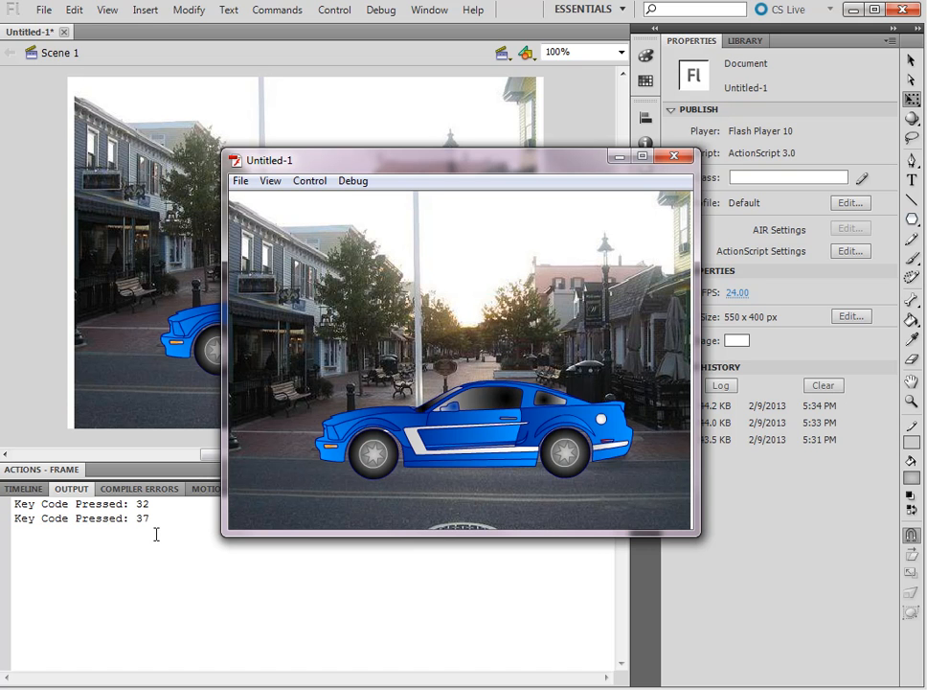